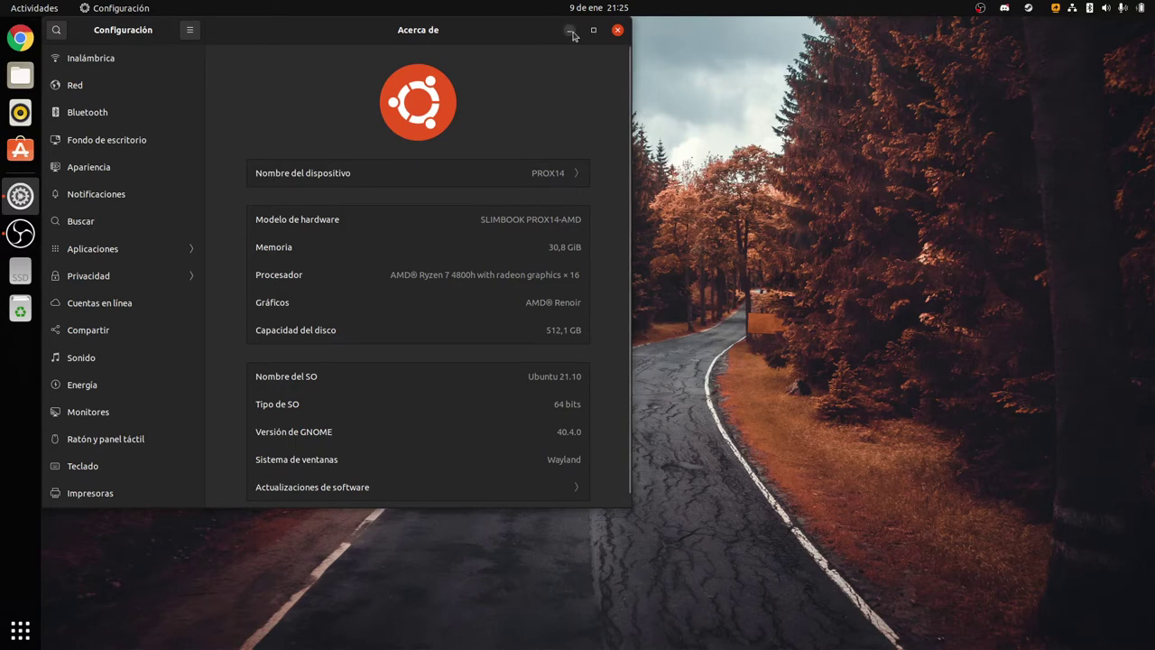
Search the installed applications for "ch" and launch Cheese
click(52, 6)
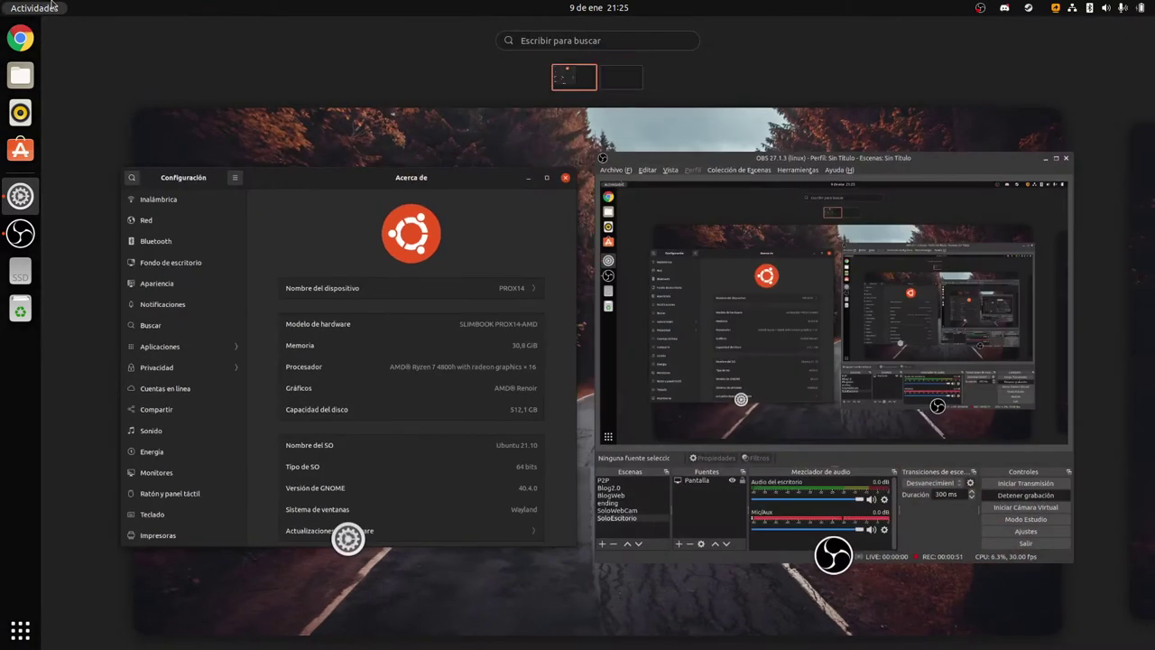
text(ch)
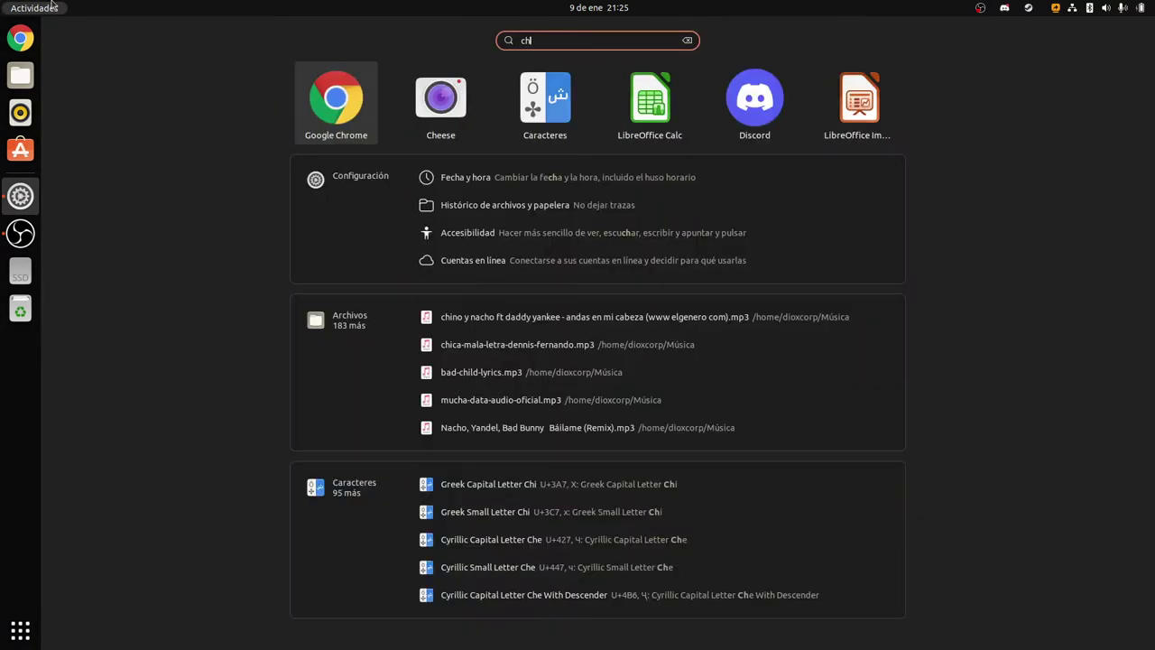
key(Right)
key(Return)
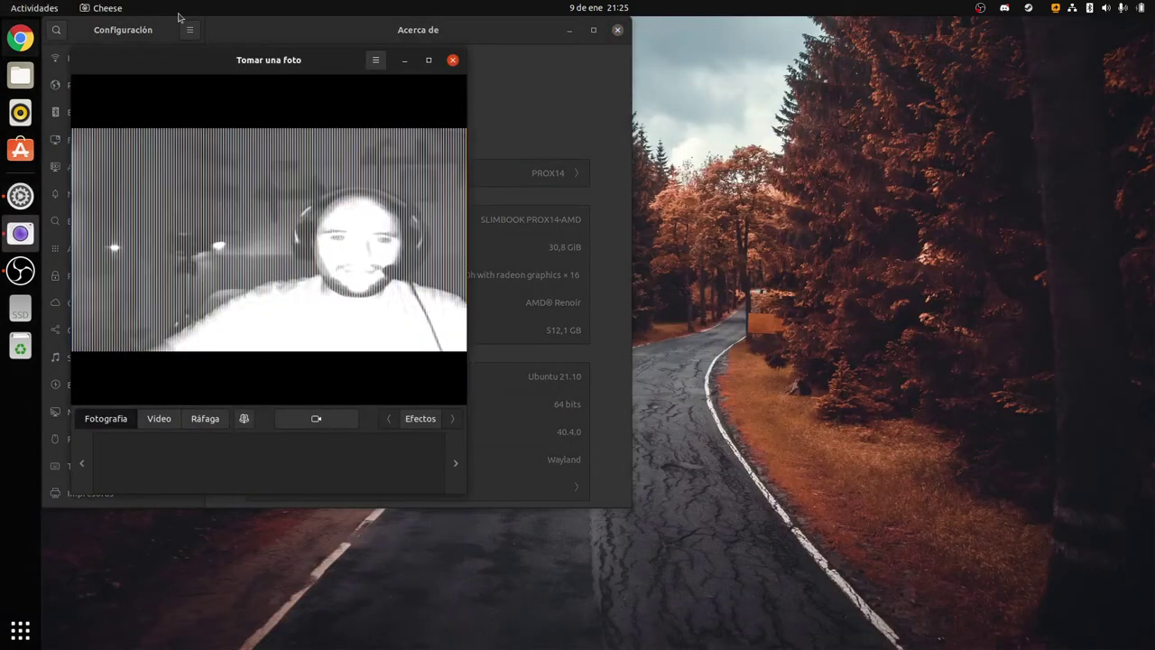
Set the Cheese capture device to HD Webcam, close the preferences and reposition the camera window over the system settings
click(375, 59)
click(365, 118)
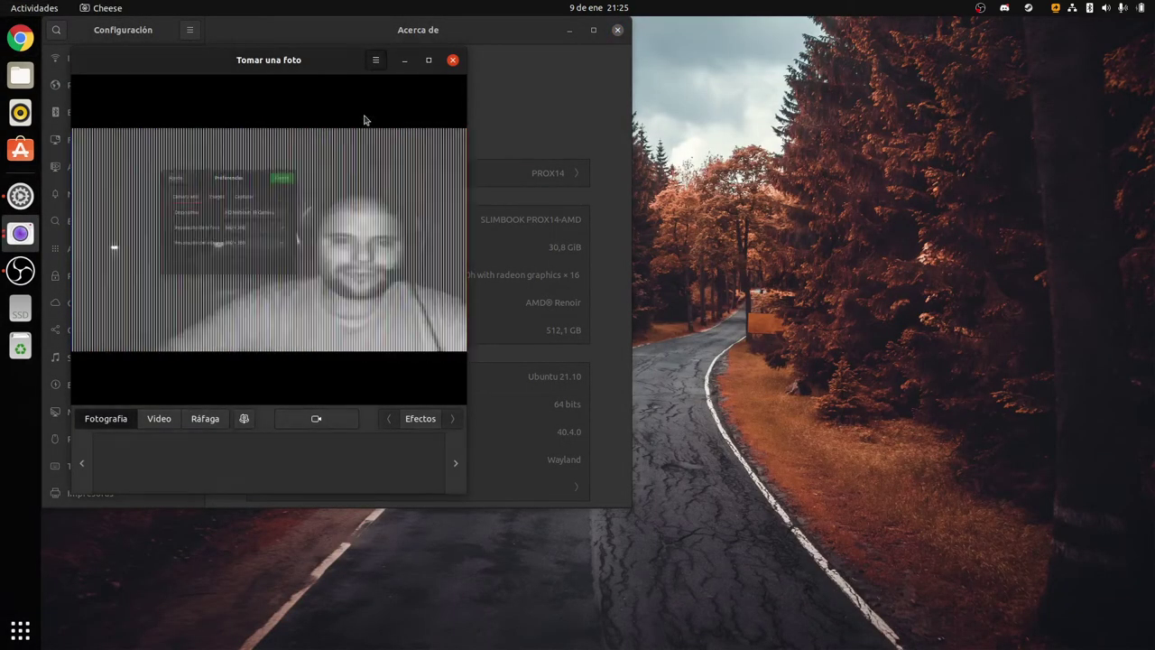
click(277, 154)
click(279, 173)
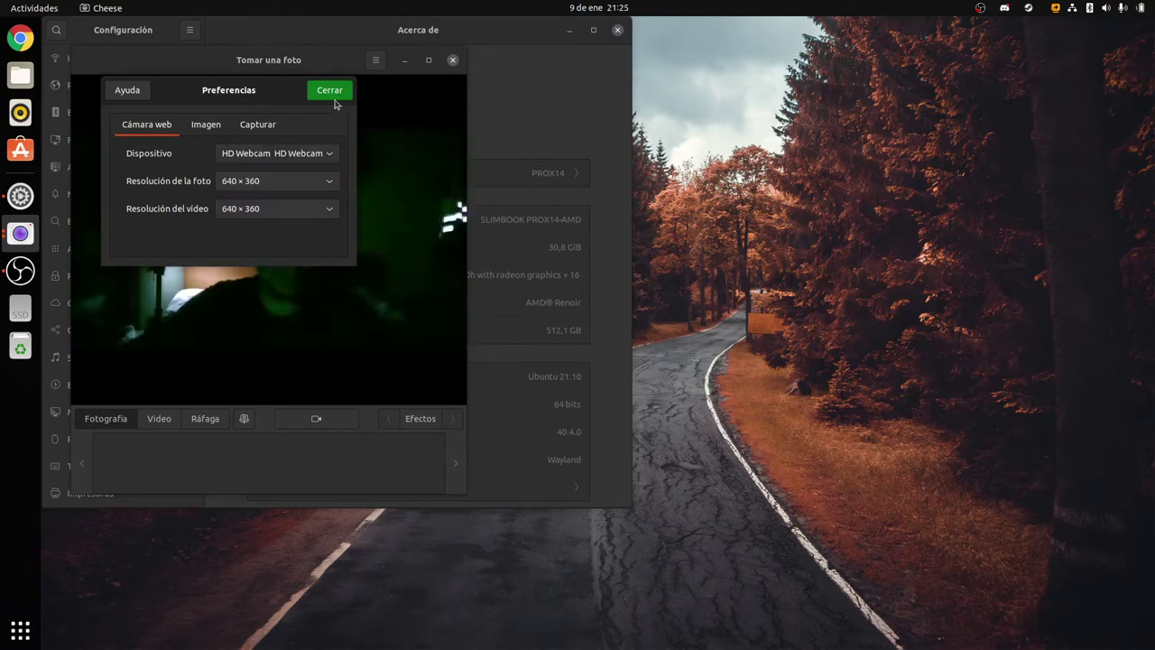
click(331, 92)
drag(309, 61, 704, 76)
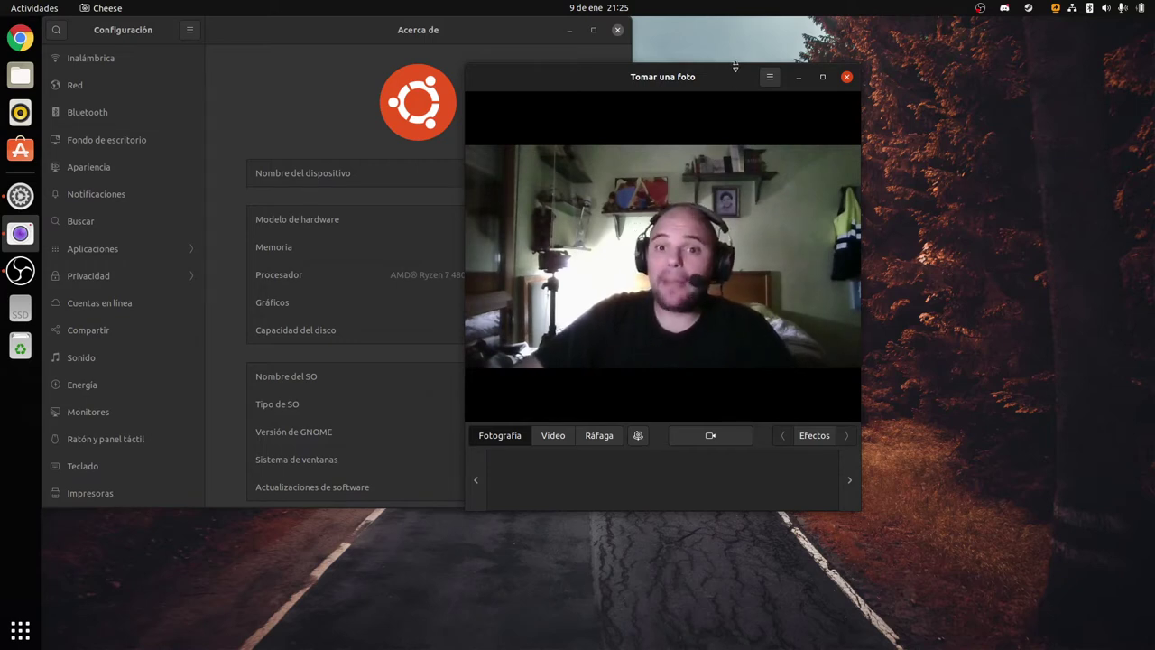
drag(735, 67, 401, 78)
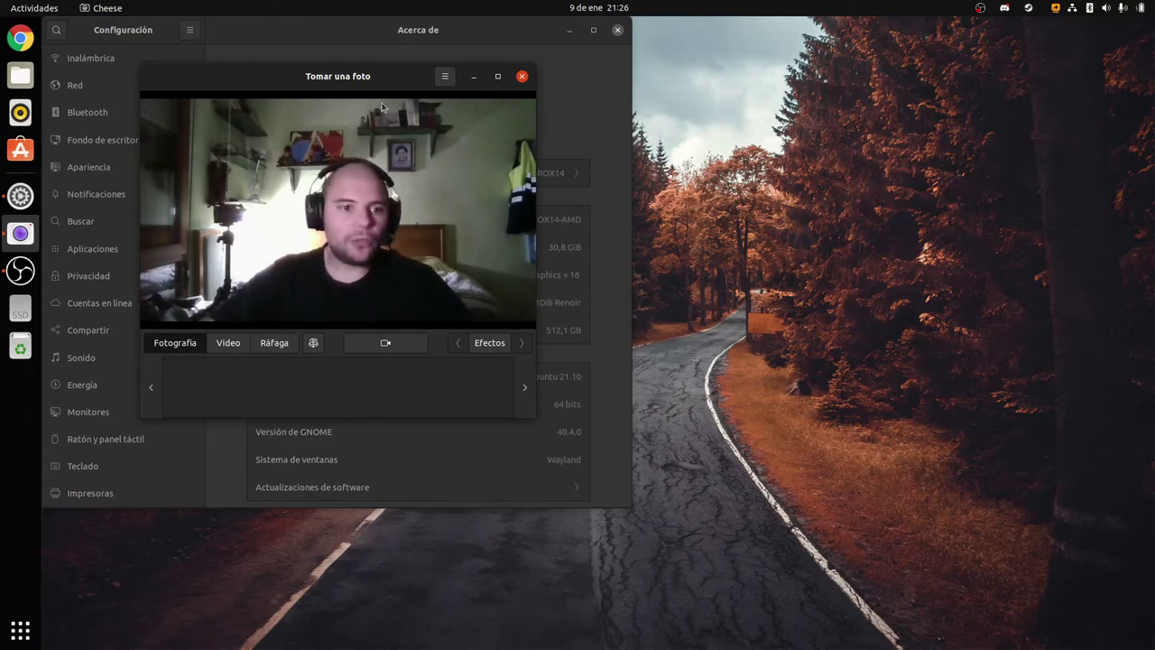
Launch Entangle, move its window beside the Cheese window and start the live preview of the Panasonic DC-GH5
click(4, 644)
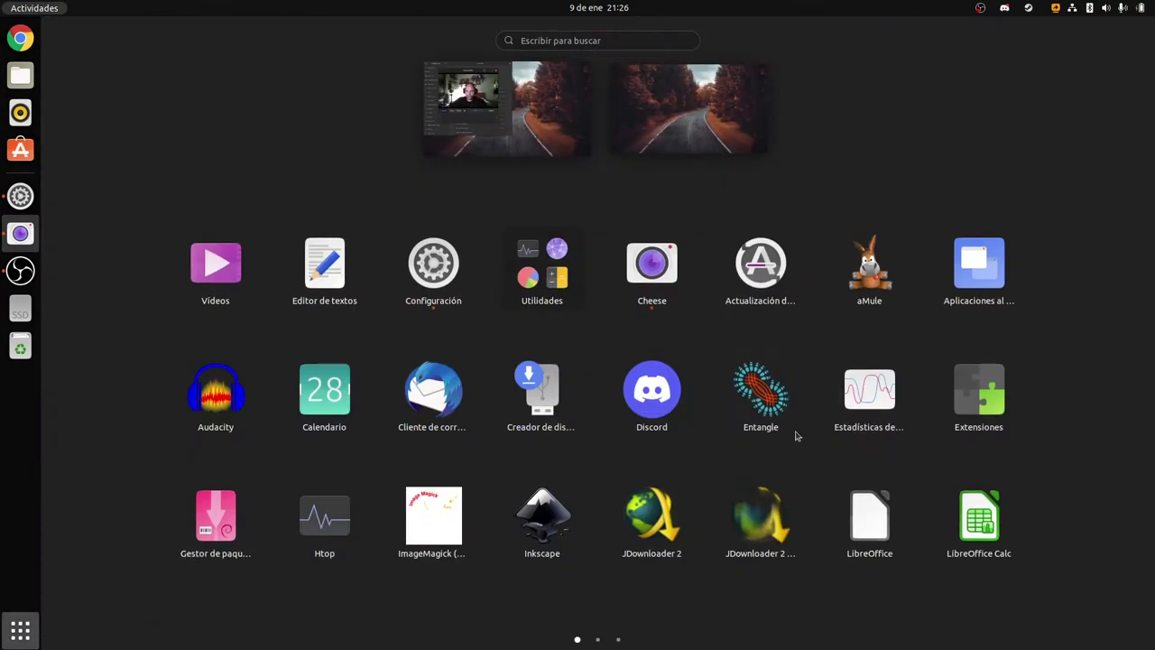
click(768, 422)
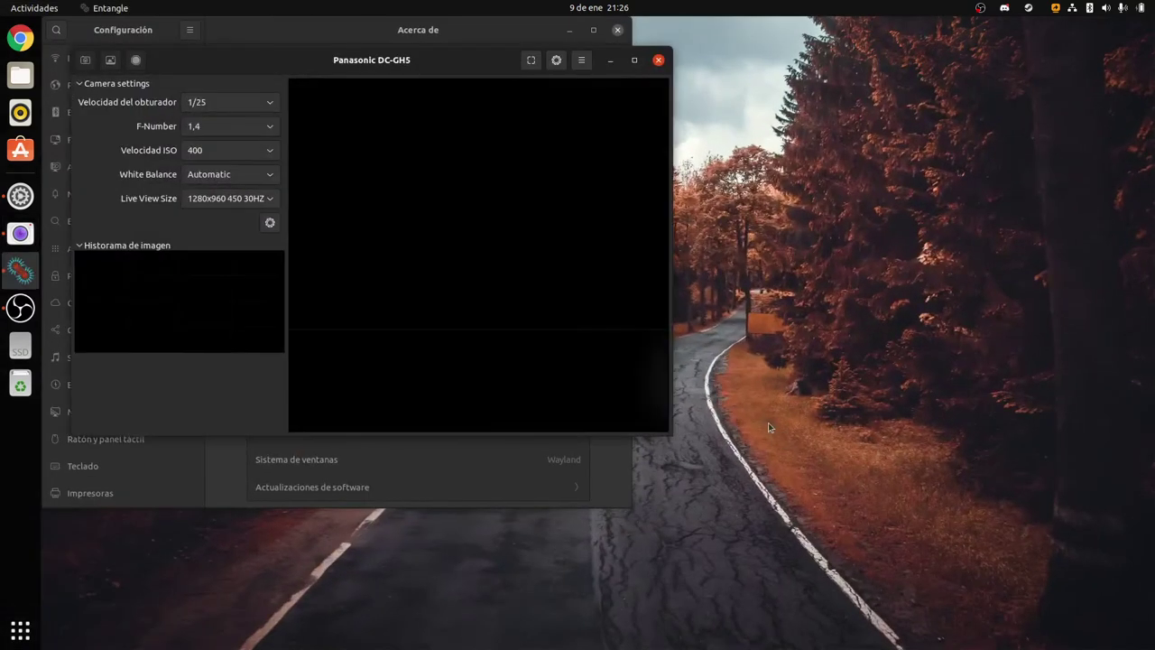
drag(346, 63, 680, 129)
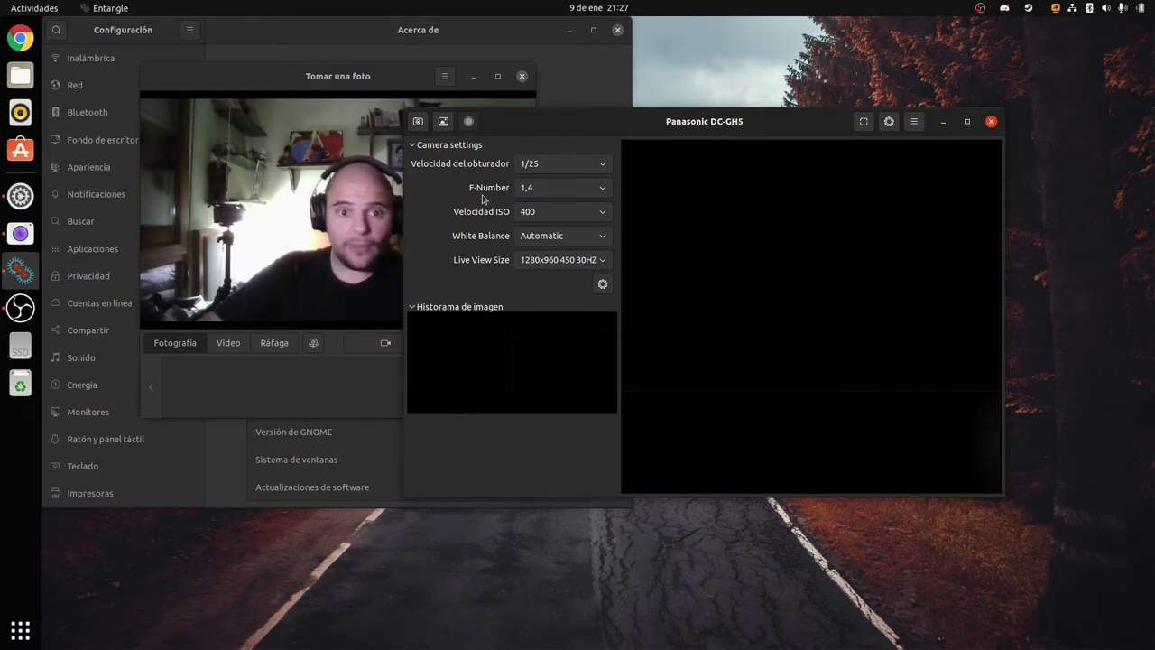
click(443, 123)
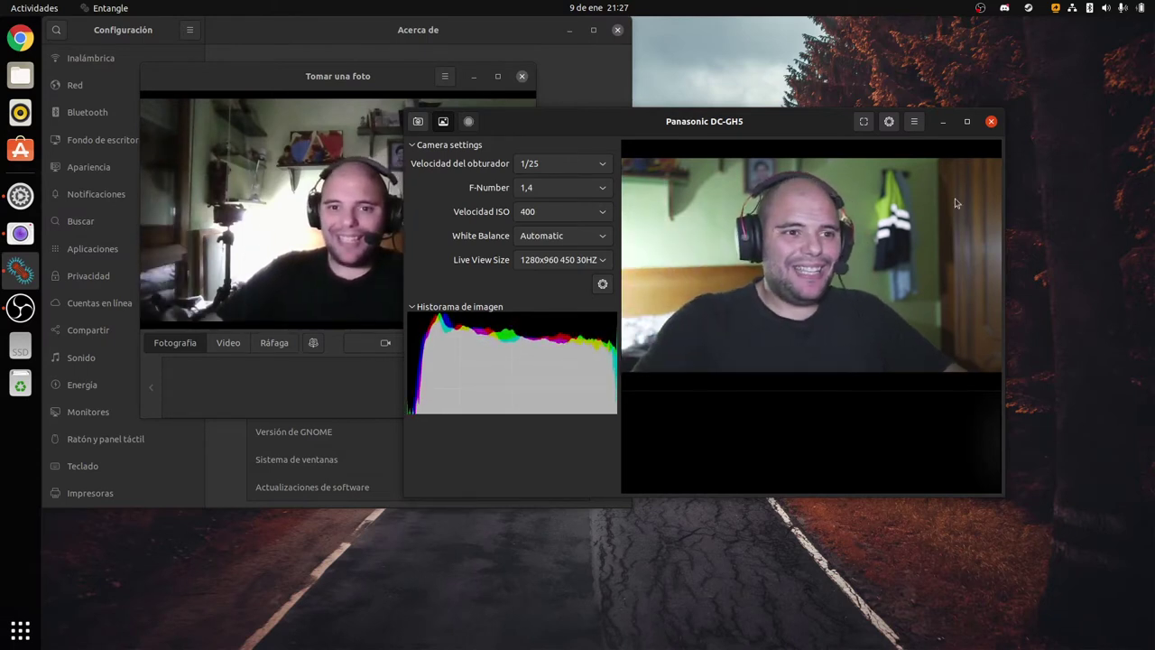
Try the 640x480 32 30HZ live view size and restore 1280x960 450 30HZ
click(540, 264)
click(544, 230)
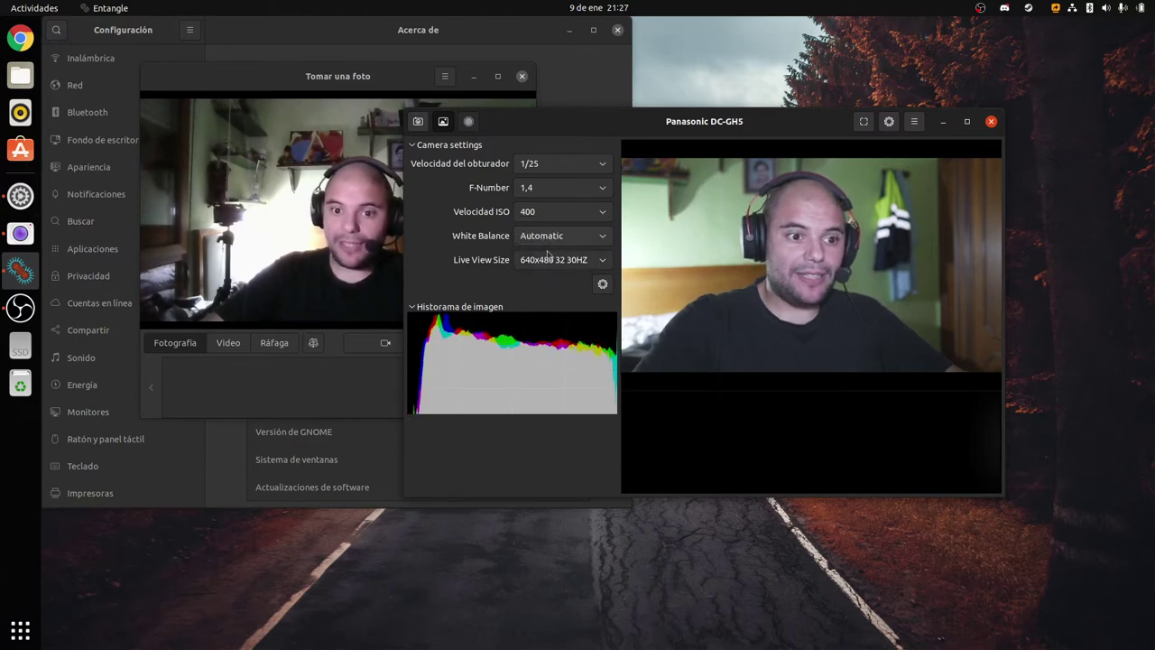
click(577, 260)
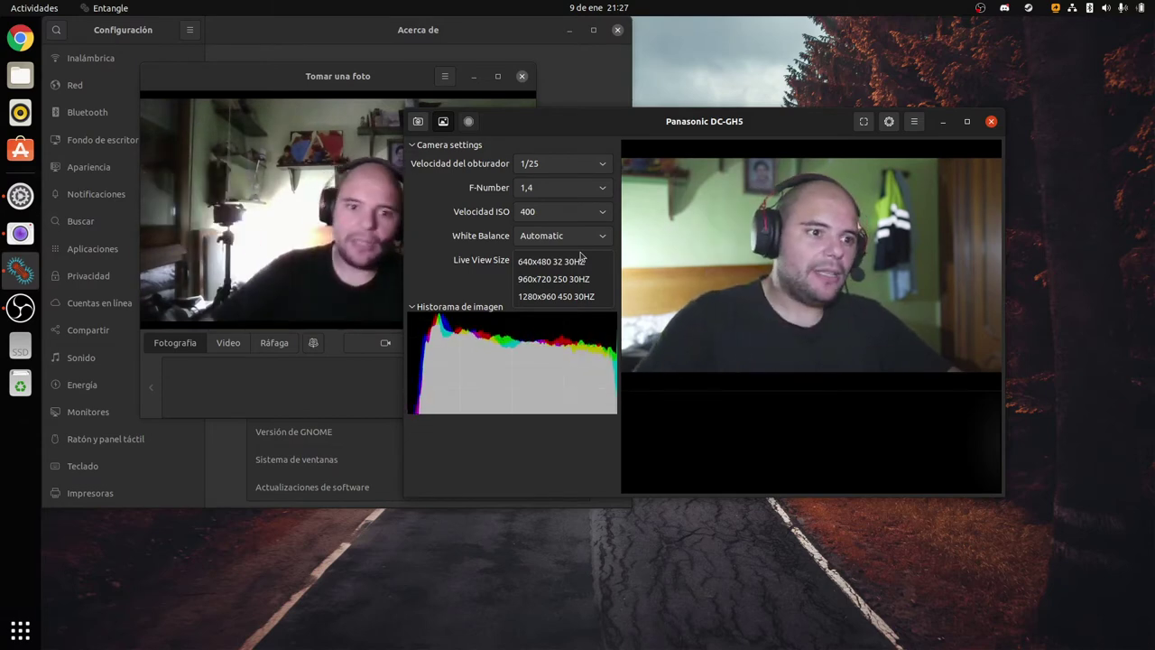
click(568, 296)
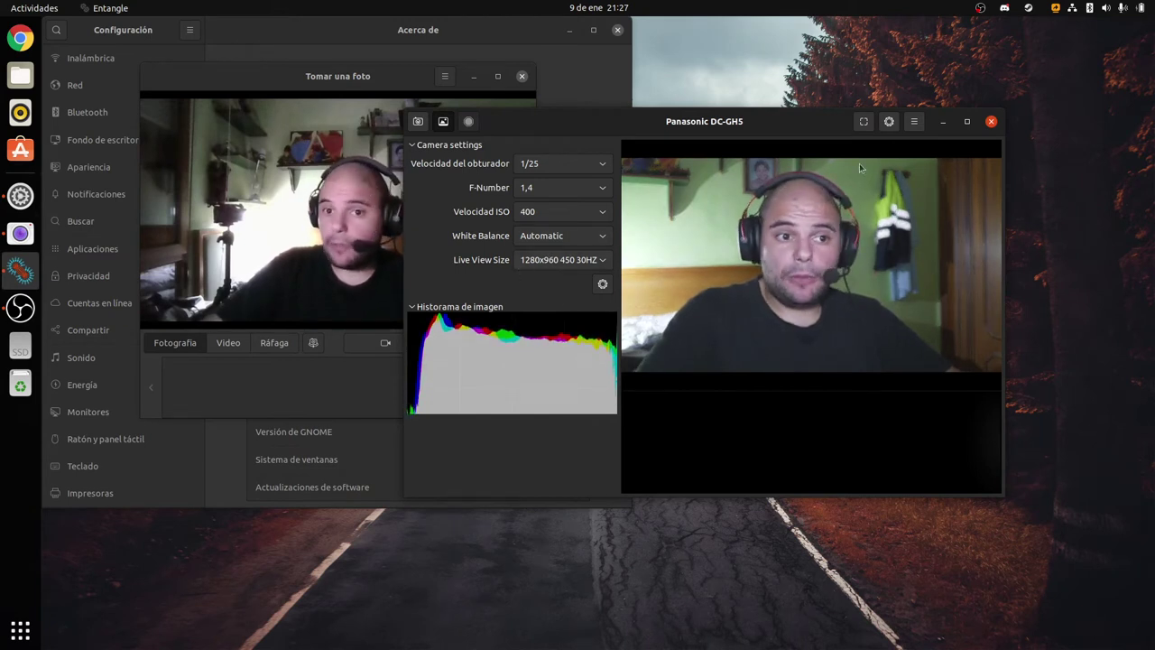
Hide the camera settings in Entangle and extend the preview image to fill the whole window
click(889, 122)
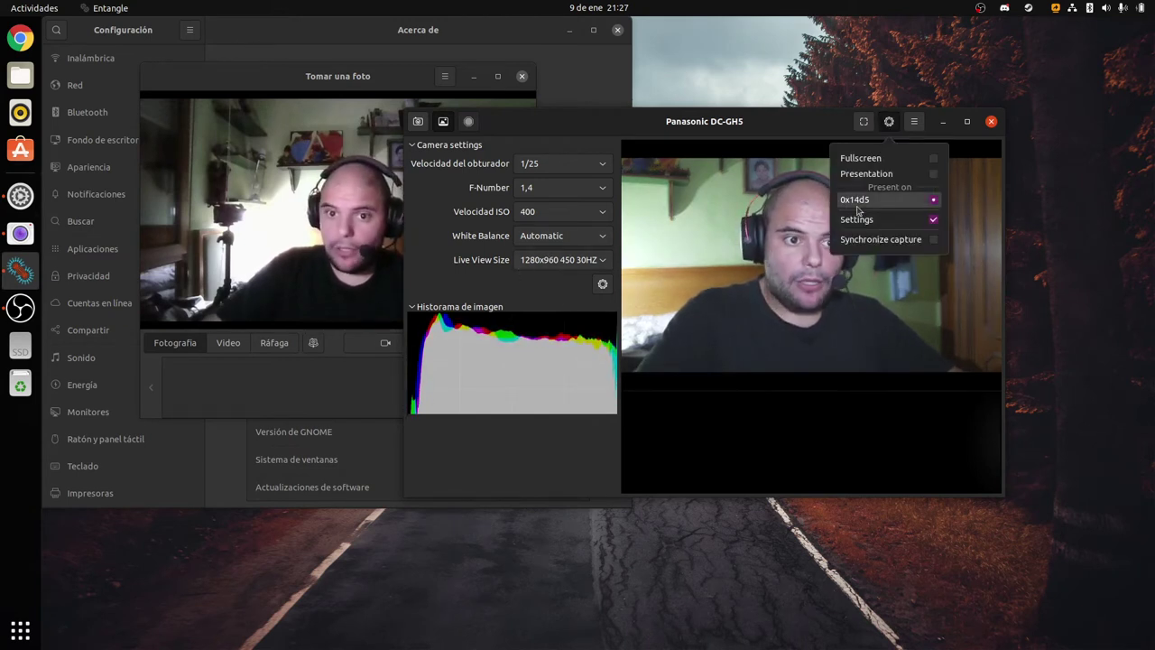
click(866, 219)
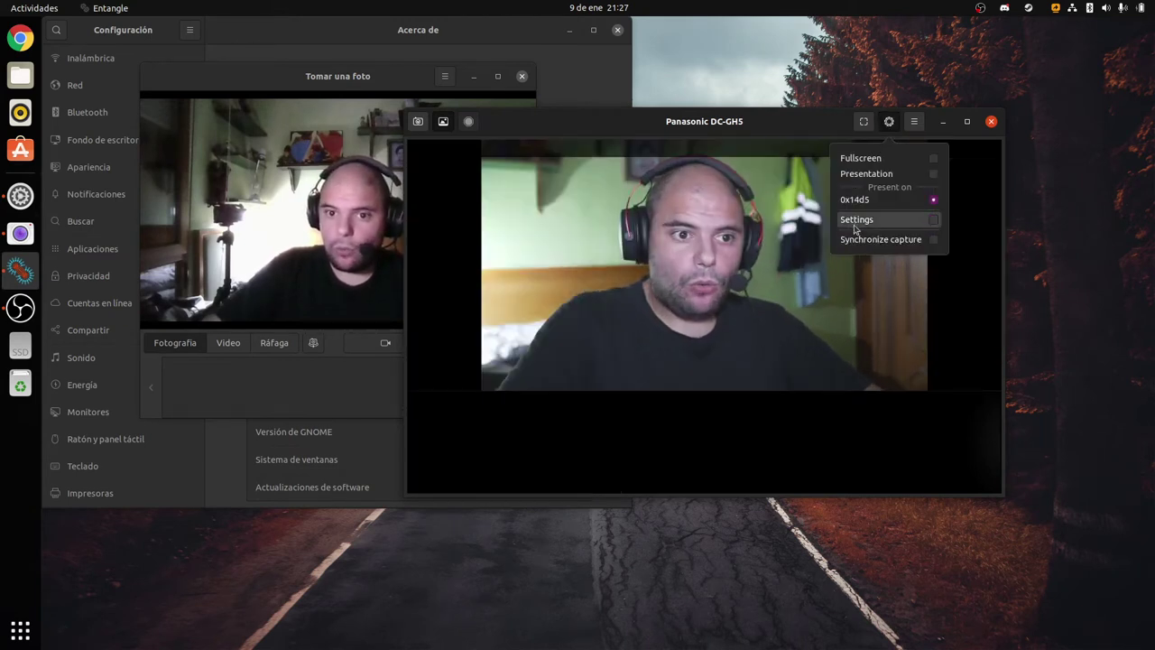
click(648, 394)
drag(645, 394, 738, 642)
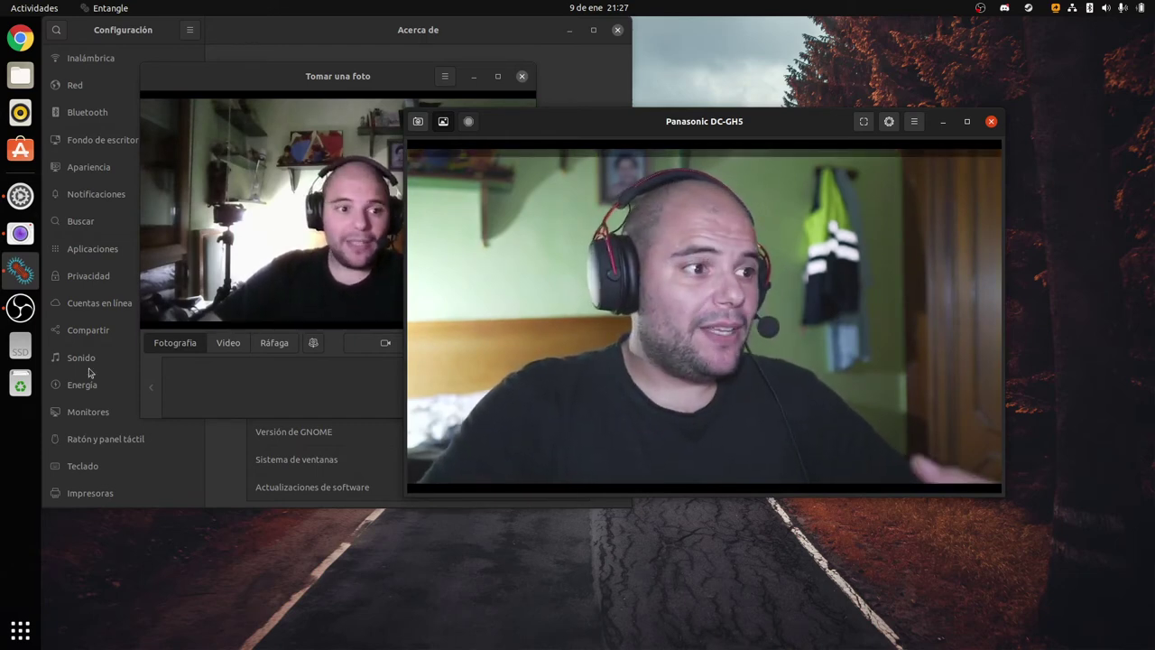
Switch to OBS Studio and add the existing Webcam window capture (PipeWire) source to the SoloEscritorio scene
click(19, 323)
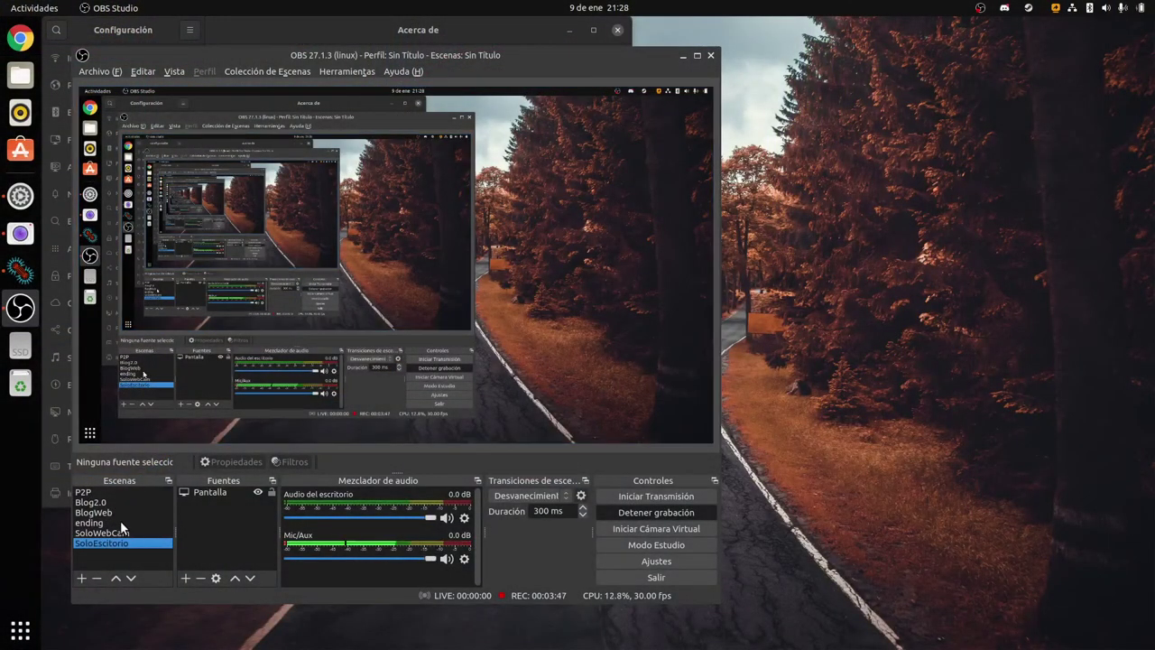
click(186, 578)
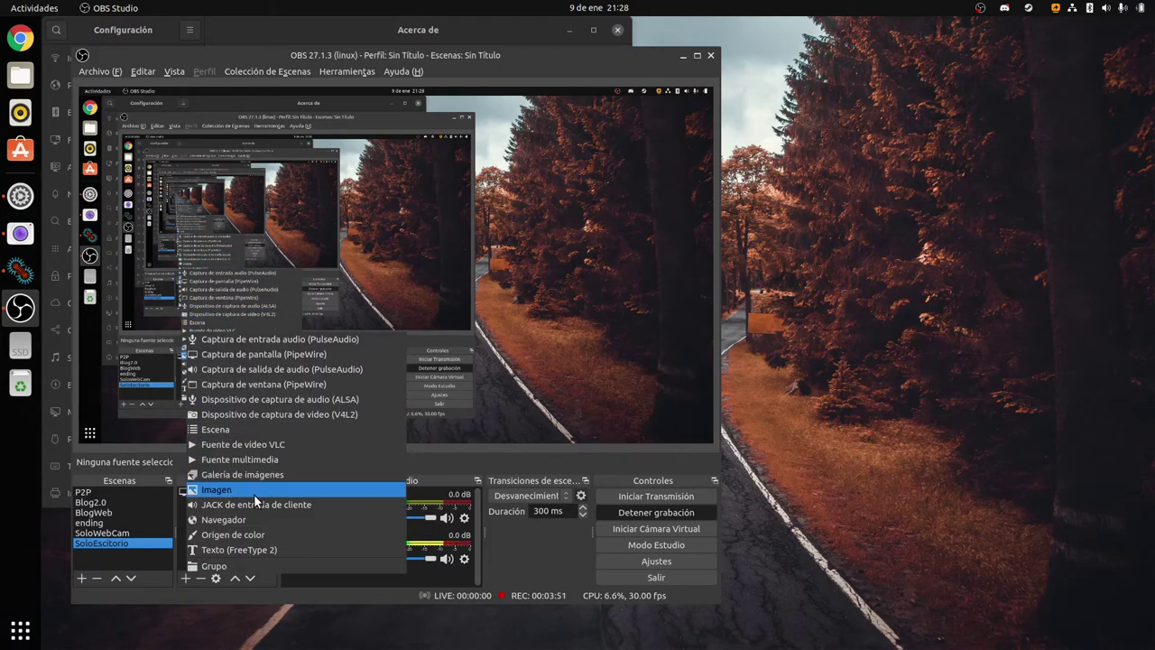
click(334, 385)
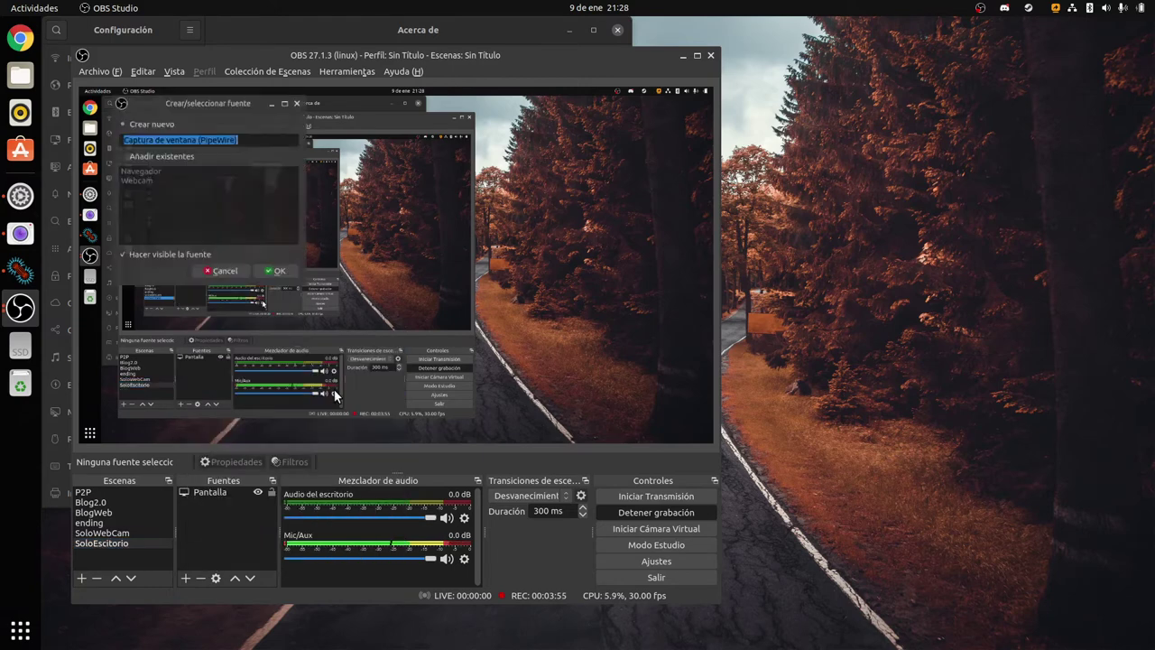
click(128, 147)
click(120, 170)
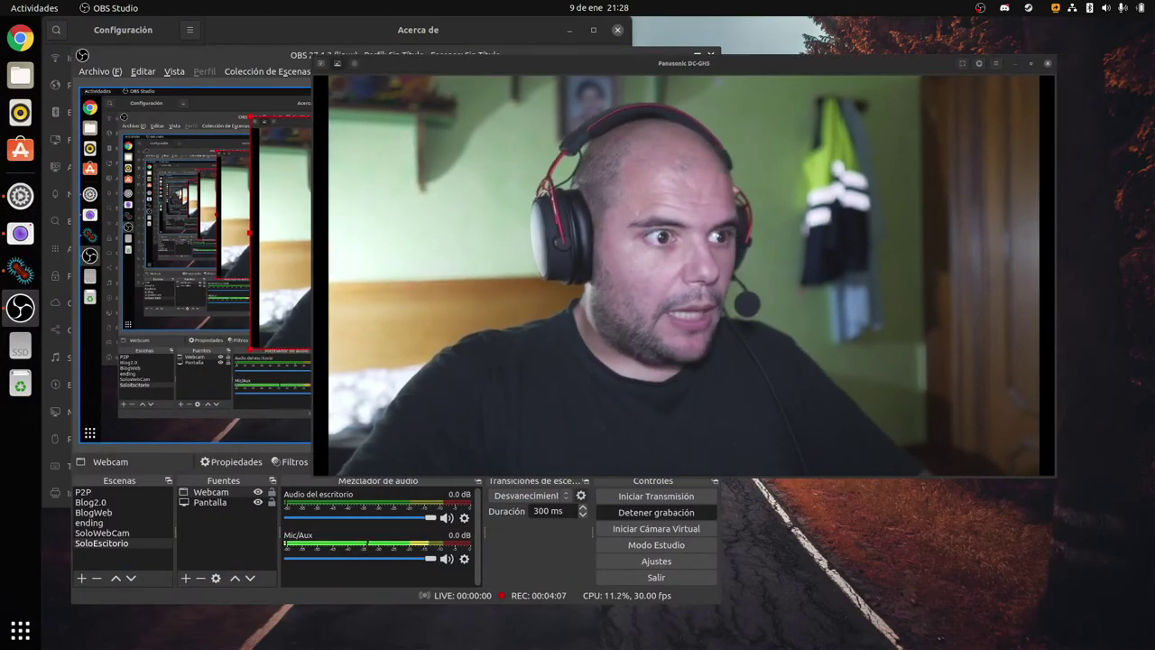
Crop the window borders off the Webcam source and shrink it into the upper-right corner of the canvas
drag(246, 234, 258, 236)
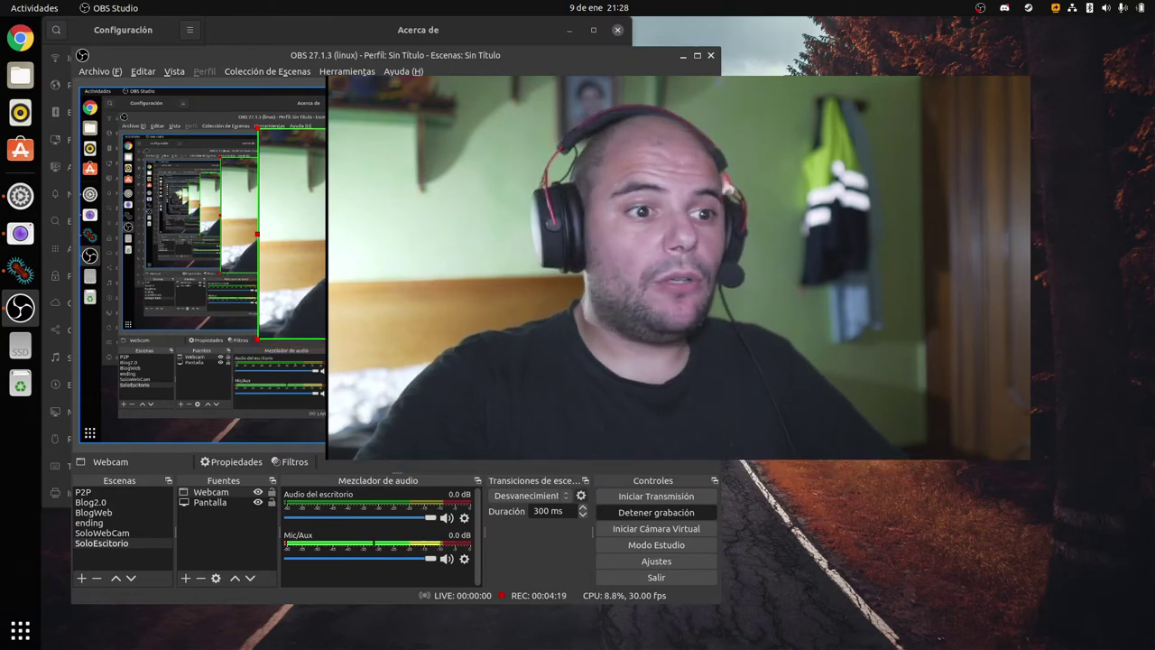
drag(451, 235, 650, 158)
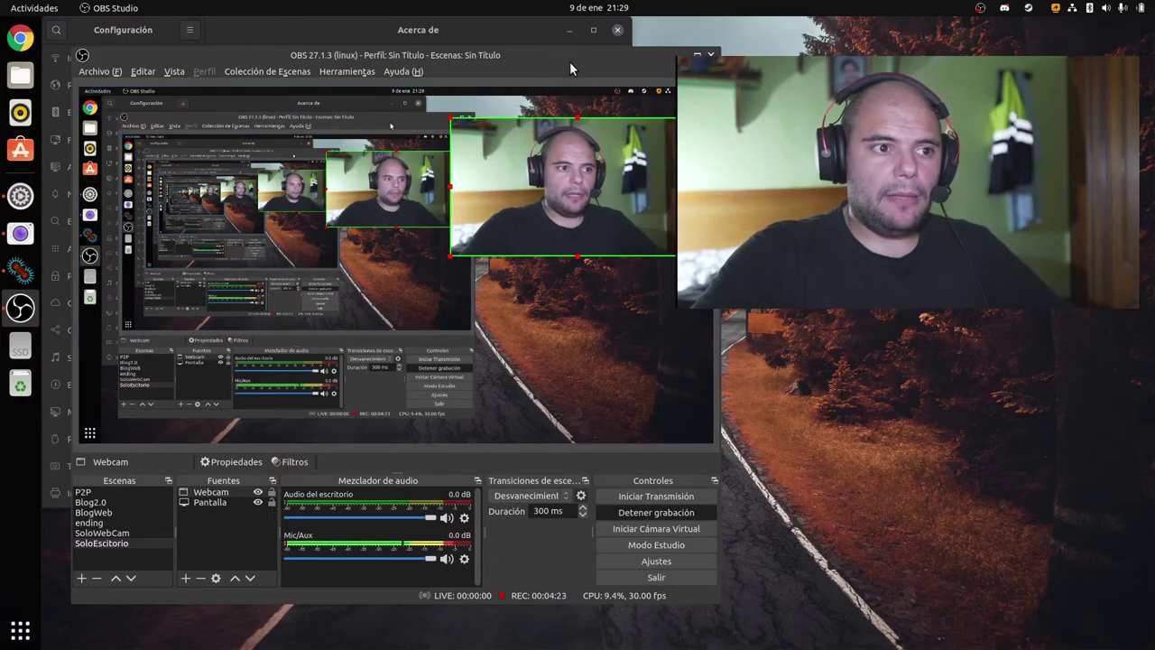
Move the OBS window aside and bring the Cheese window forward to compare both camera images
drag(648, 55, 980, 73)
click(298, 83)
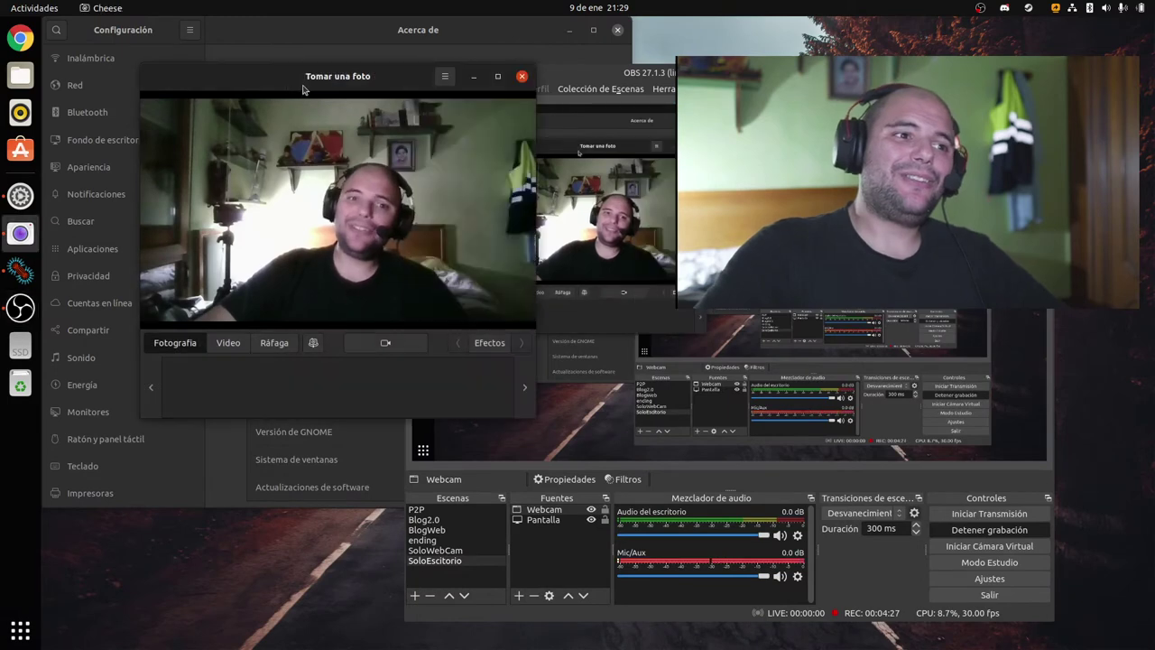